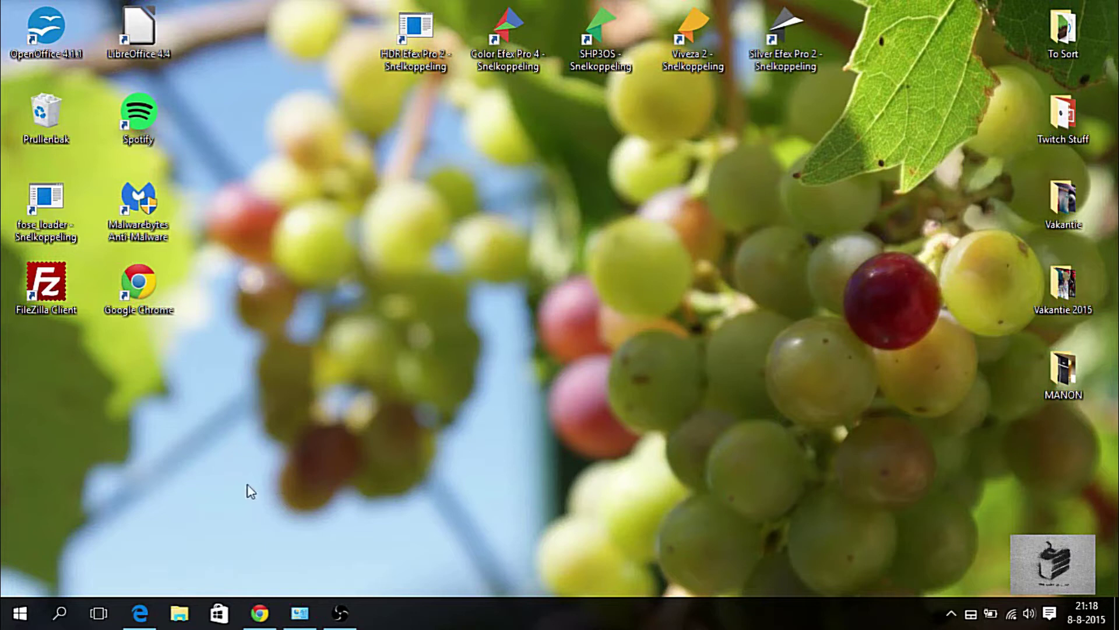
left_click(260, 612)
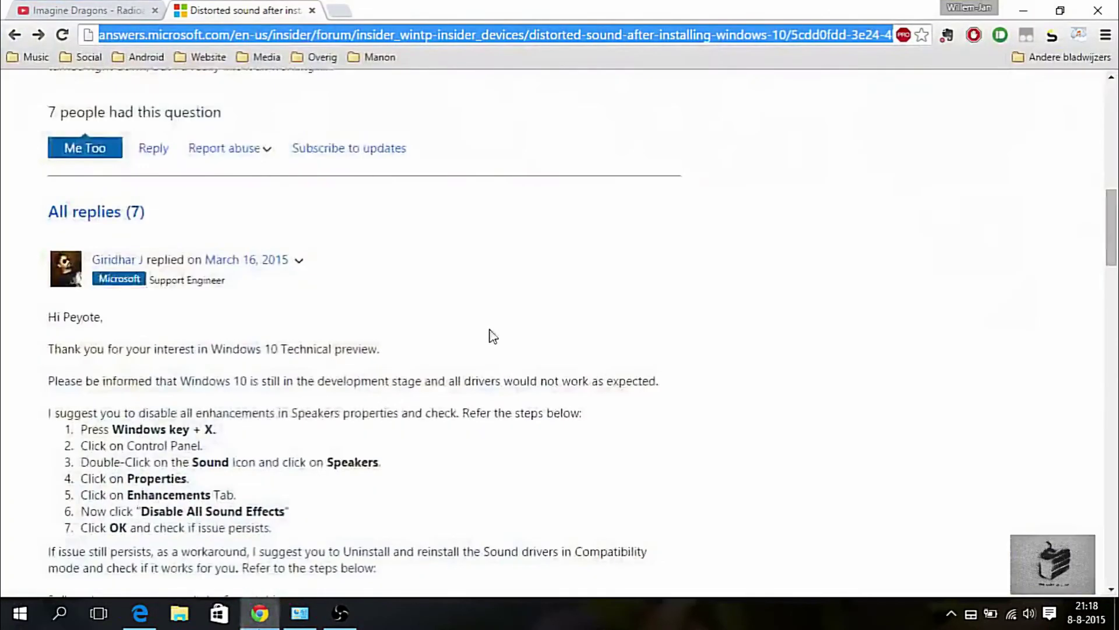
scroll(230, 210, "up", 10)
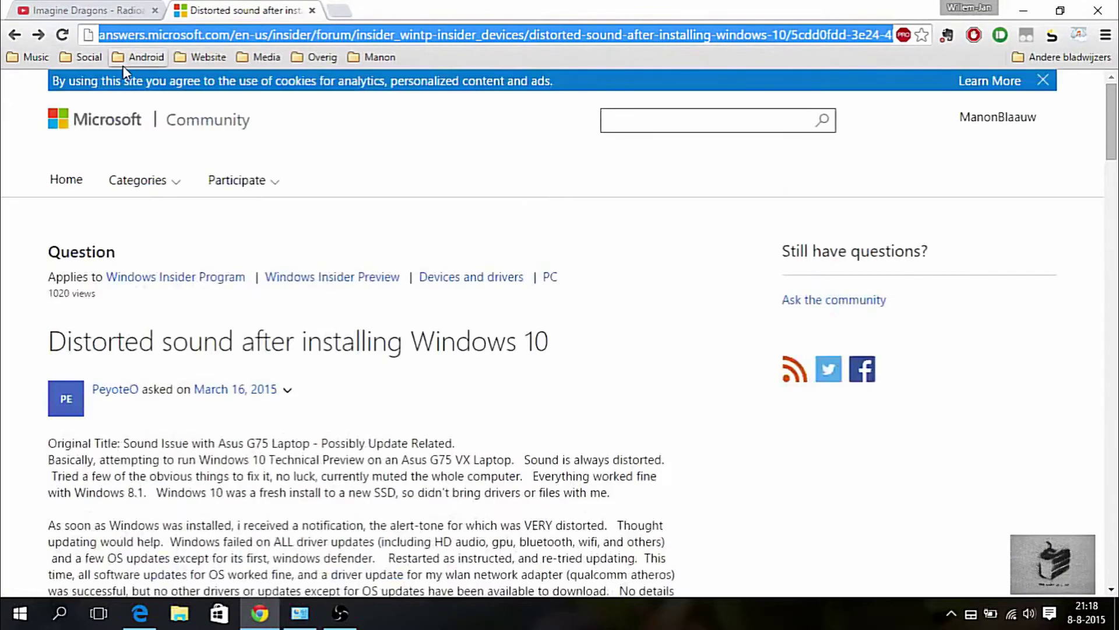
scroll(870, 164, "down", 4)
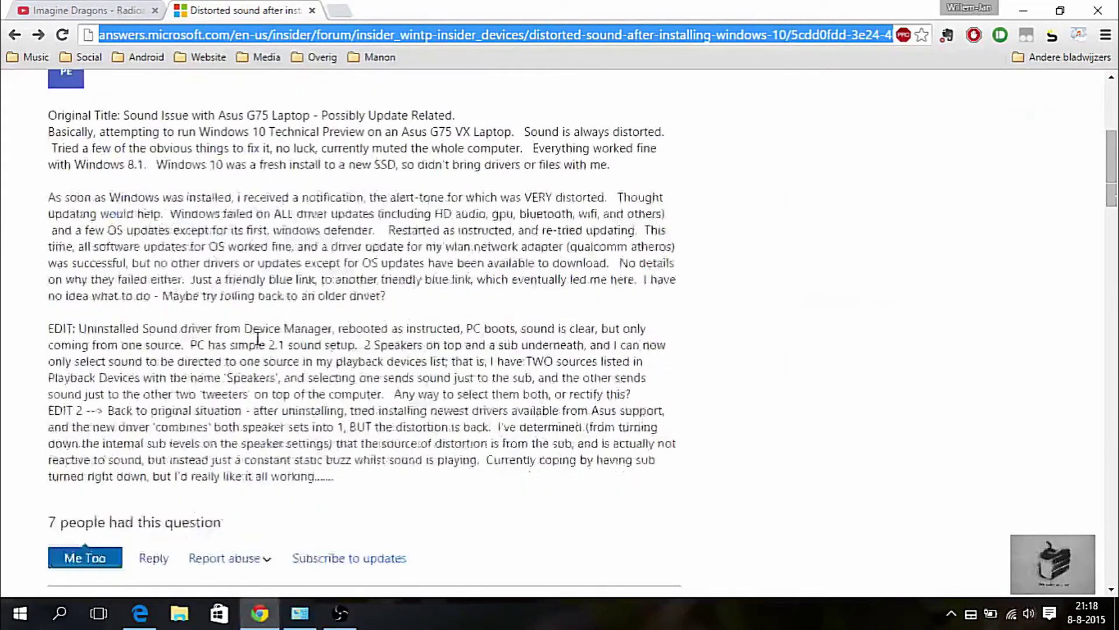
scroll(869, 164, "down", 1)
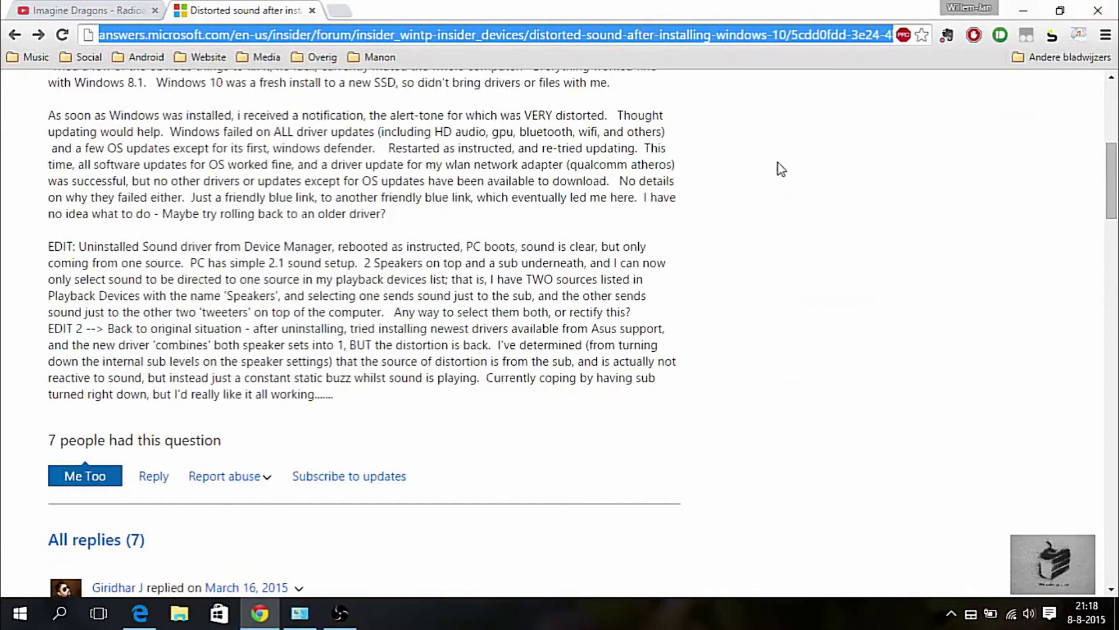
scroll(777, 167, "down", 5)
scroll(691, 210, "up", 2)
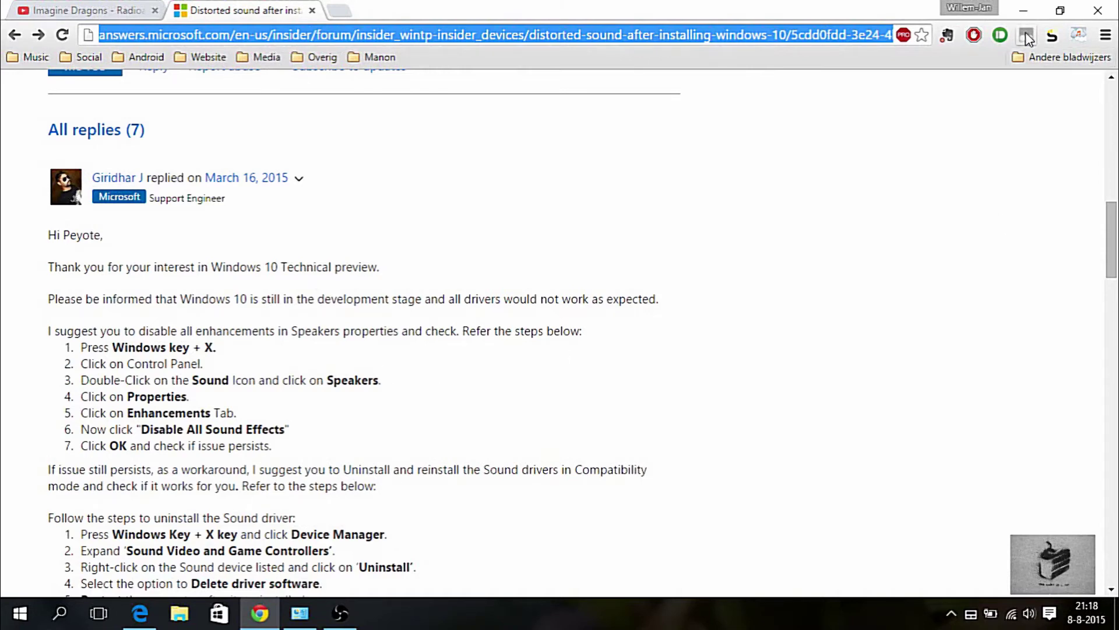
left_click(1029, 12)
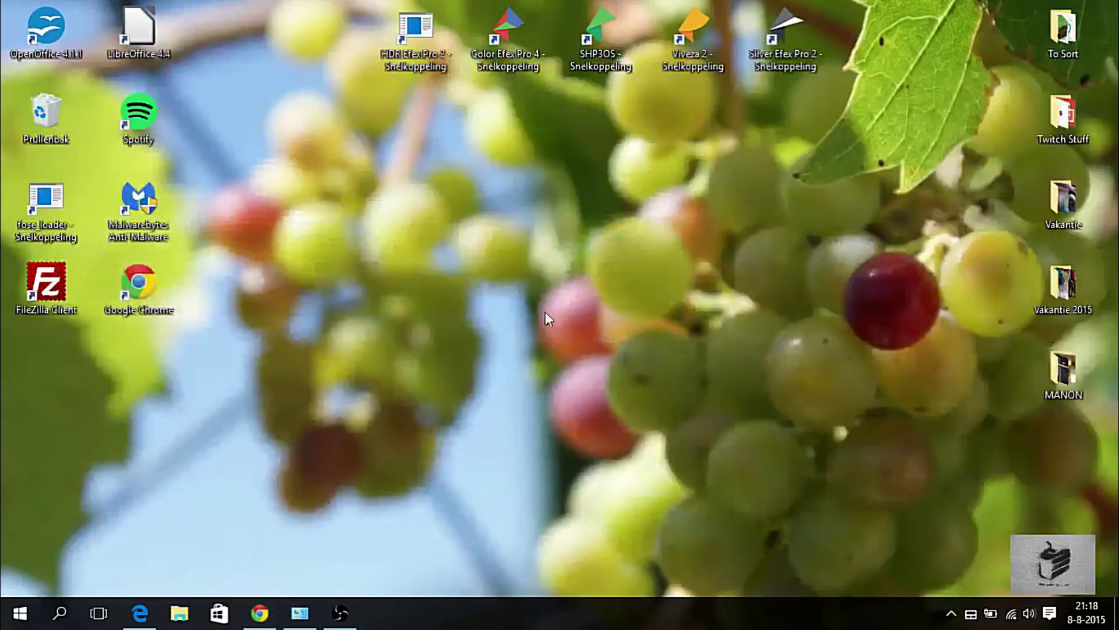
left_click(260, 613)
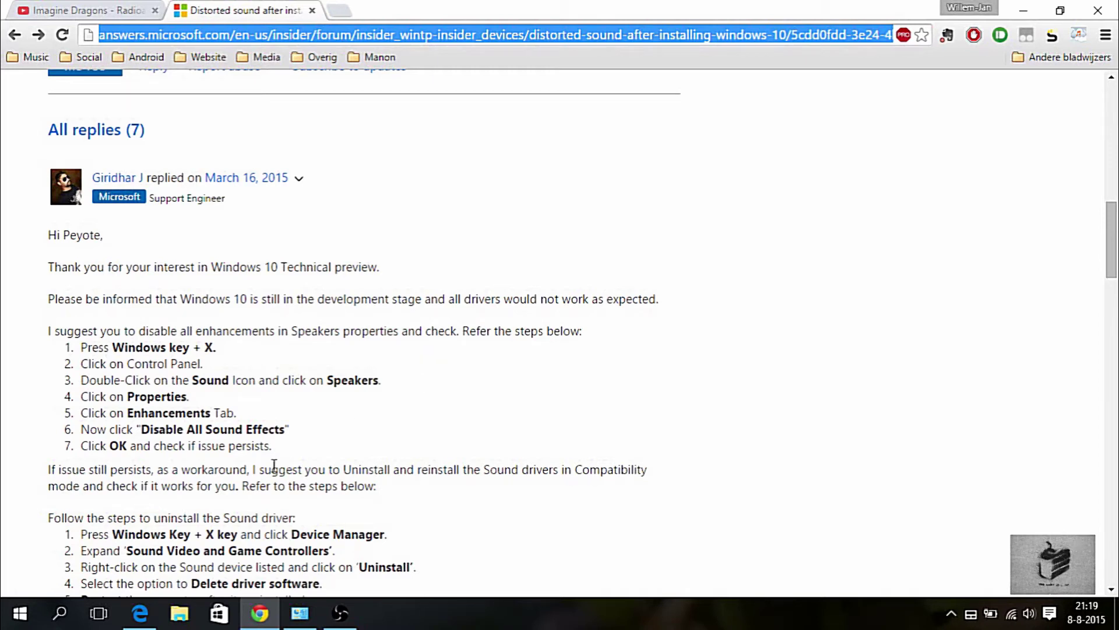
left_click(1098, 13)
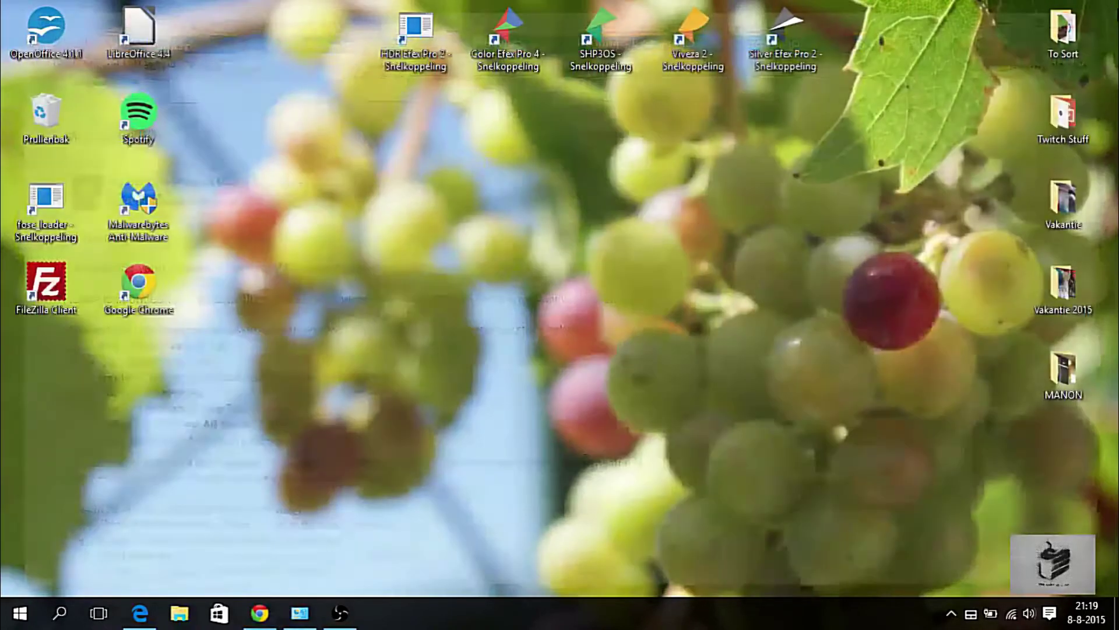
- Open Configuratiescherm from the Start button's right-click menu
right_click(31, 623)
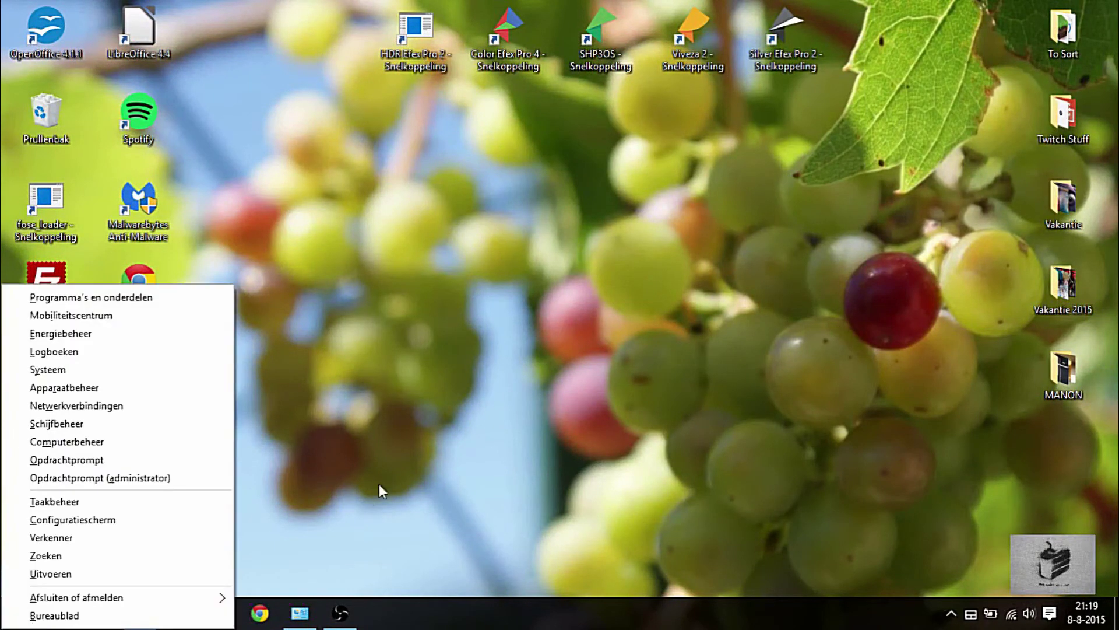
left_click(293, 527)
right_click(22, 619)
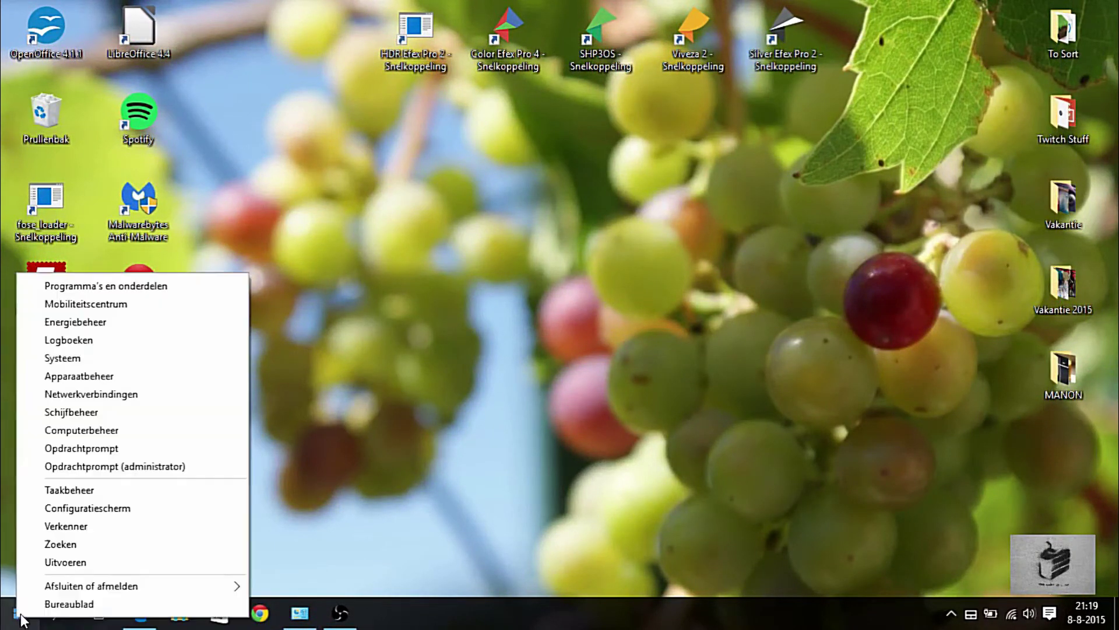
left_click(118, 509)
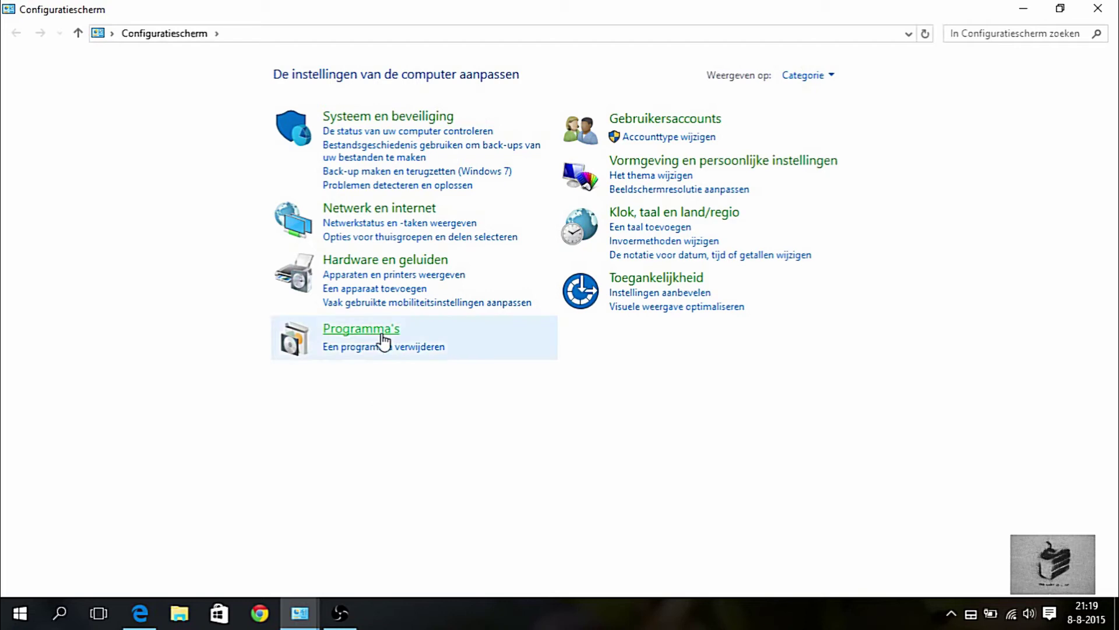
- Open the Speaker/HP device properties through Hardware en geluiden > Geluid
left_click(404, 266)
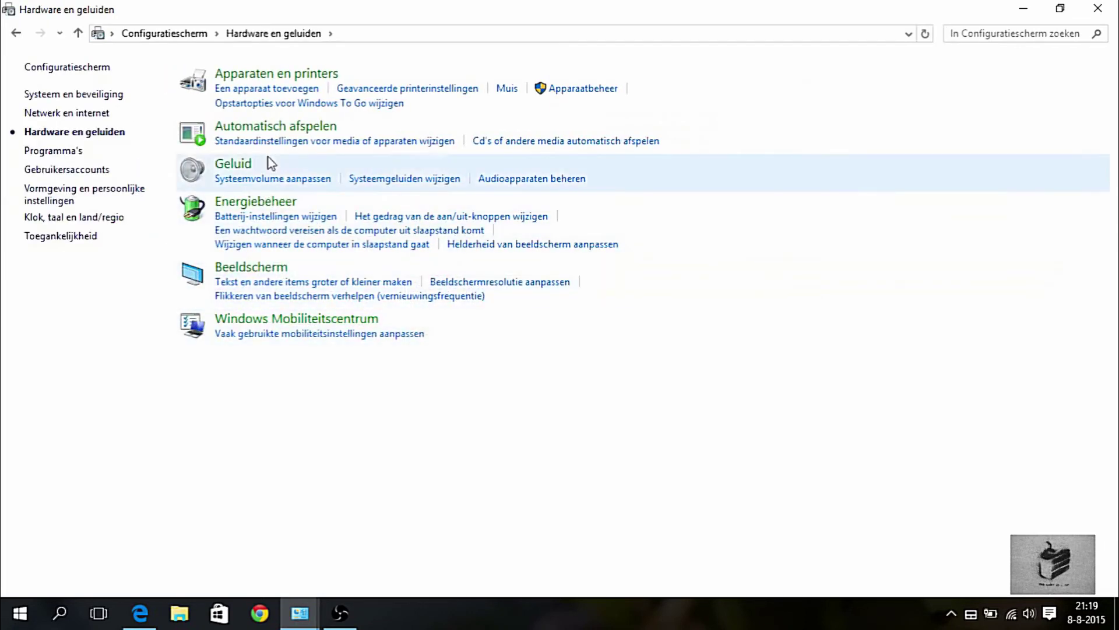
left_click(239, 166)
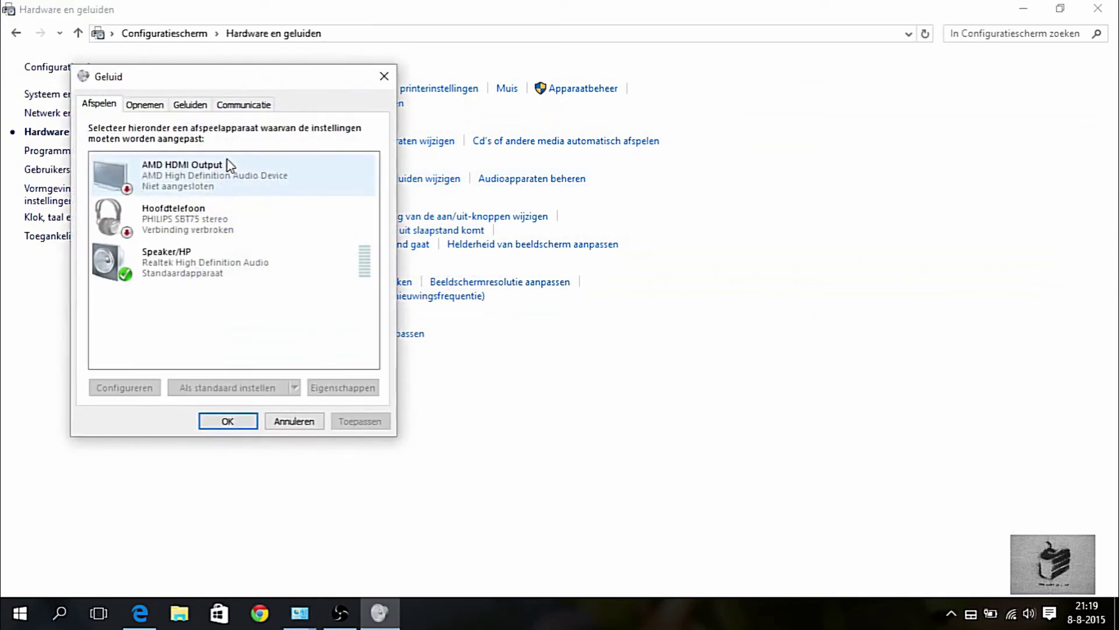
right_click(187, 268)
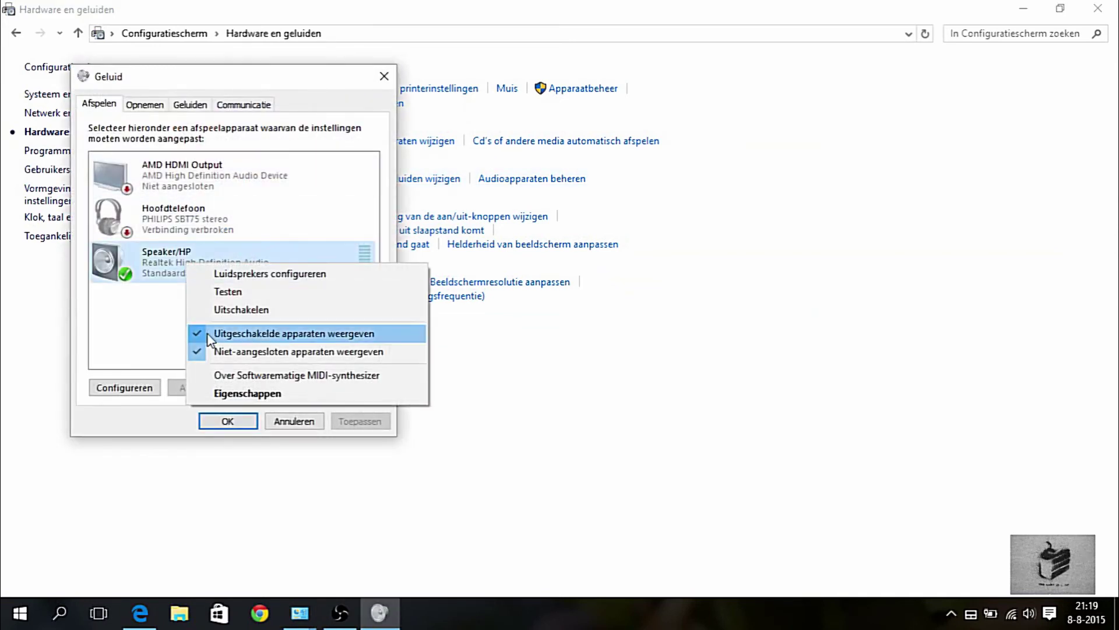
left_click(226, 394)
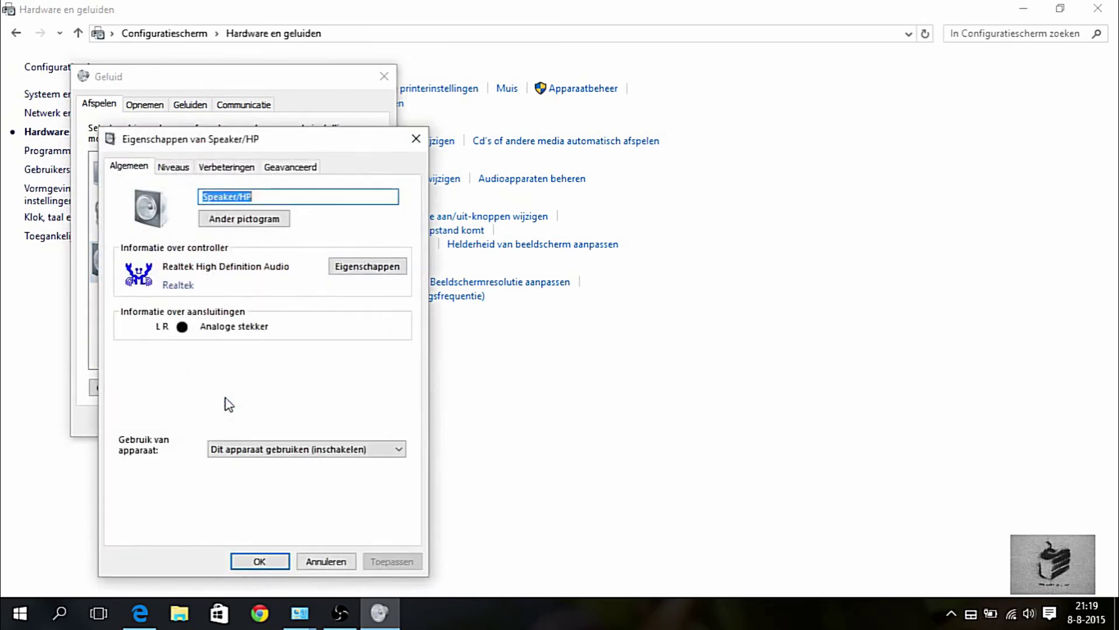
- Check 'Alle geluidseffecten uitschakelen' under Verbeteringen and confirm both dialogs with OK
left_click(243, 170)
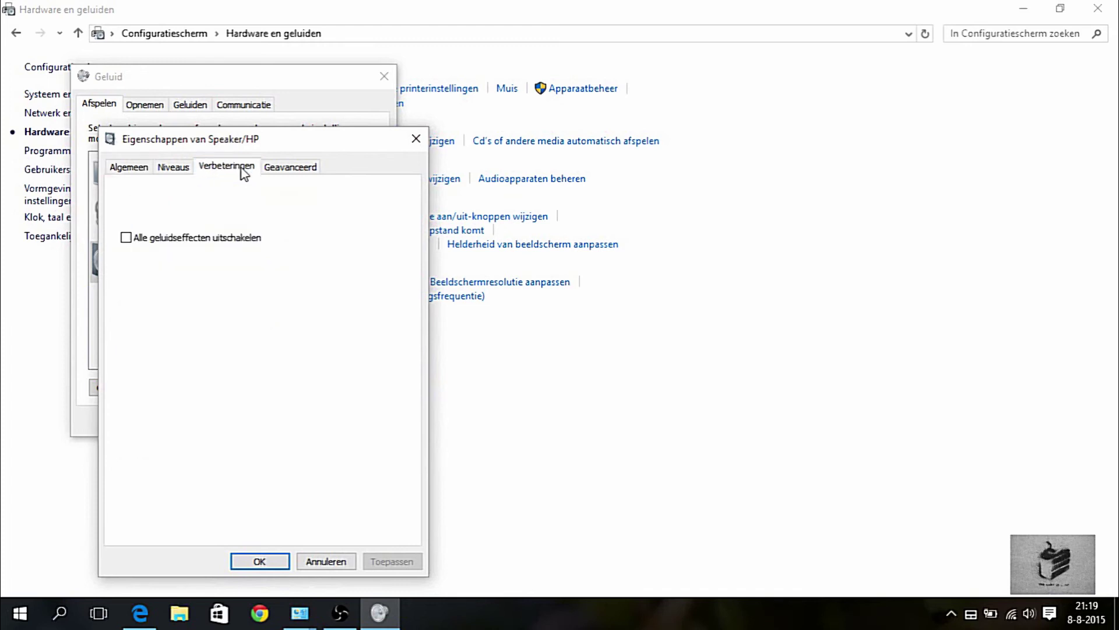
left_click(127, 238)
left_click(245, 563)
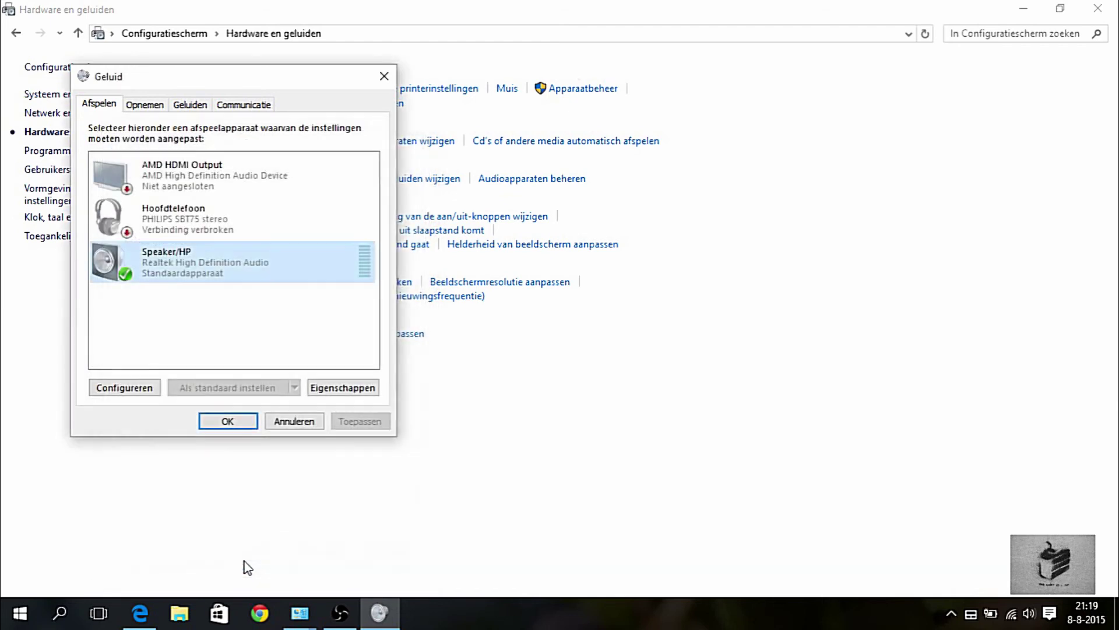
left_click(227, 422)
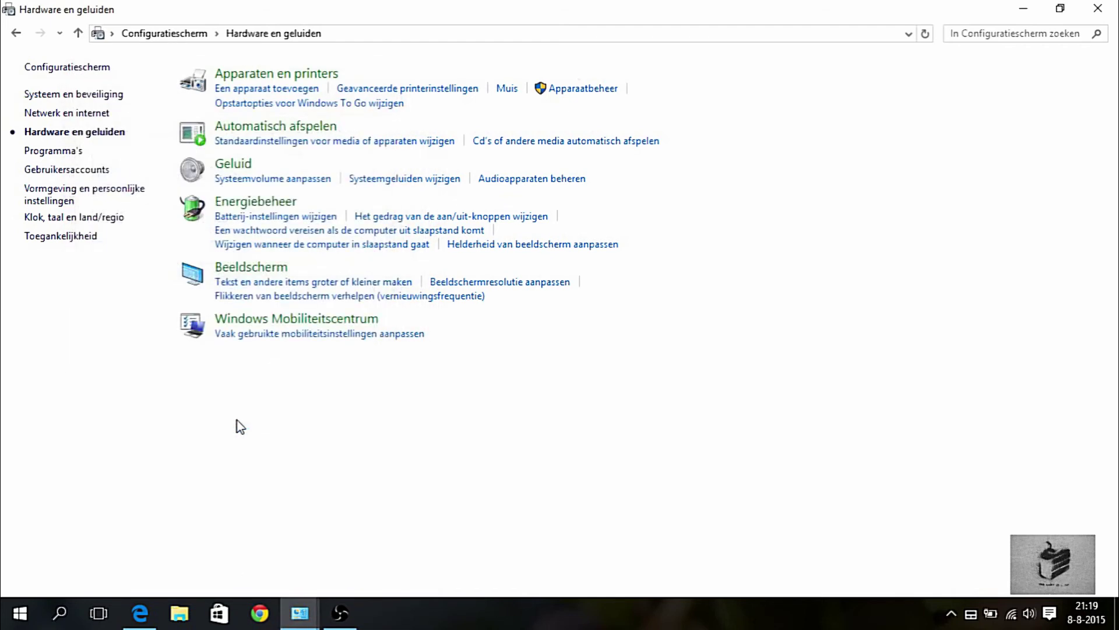
- Close the Configuratiescherm window with its X button
left_click(1098, 9)
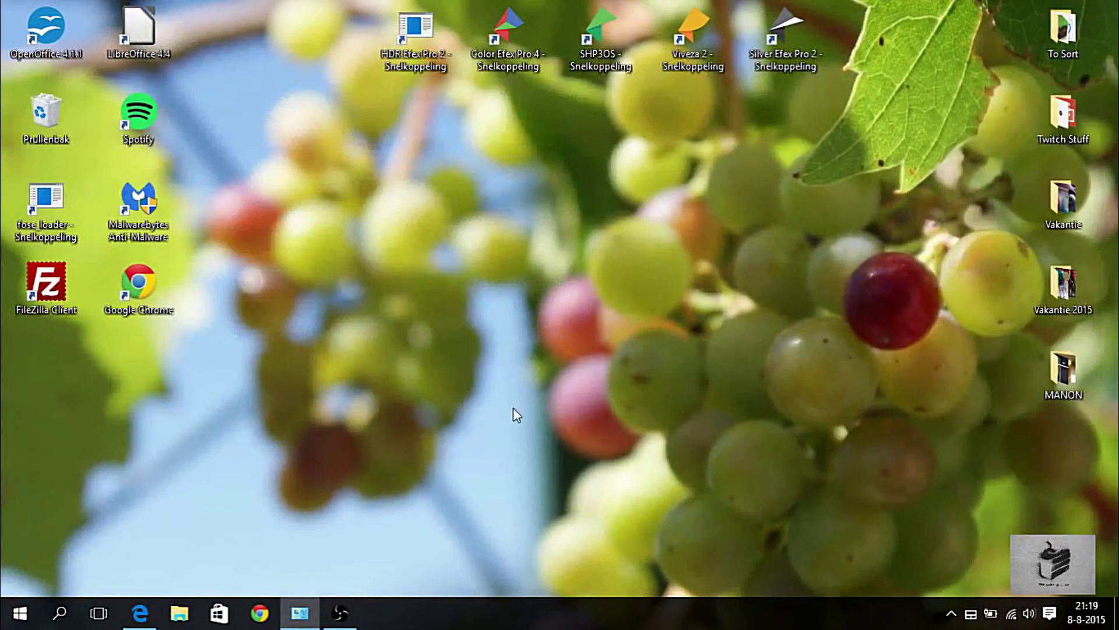